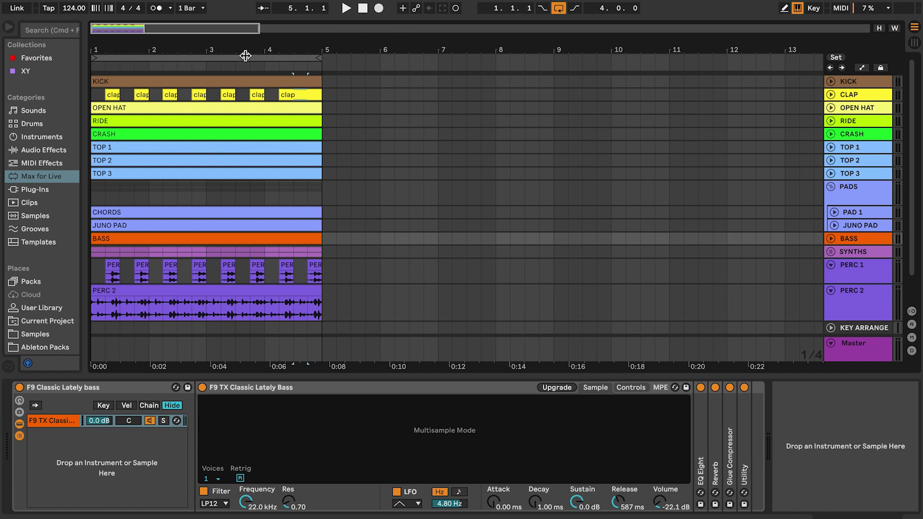
Consolidate the four looped bars into a new scene and view its clips in Session View.
right_click(245, 56)
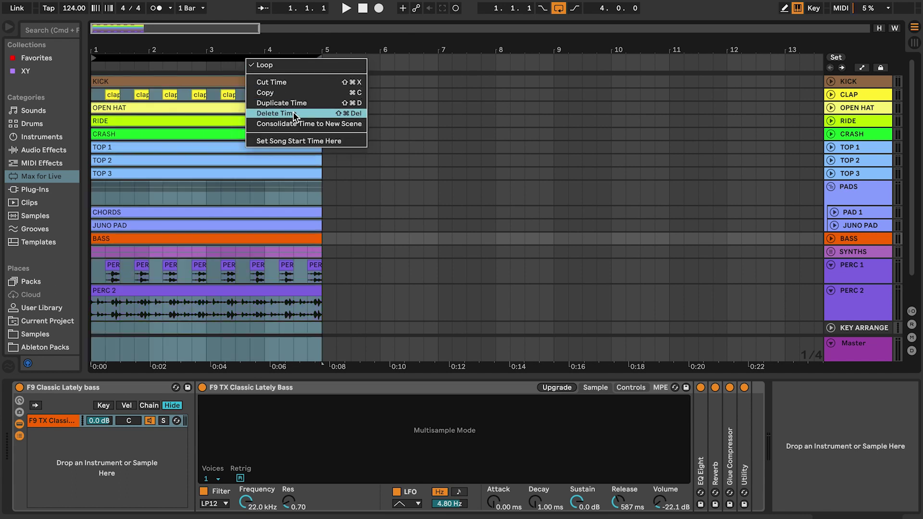
left_click(308, 124)
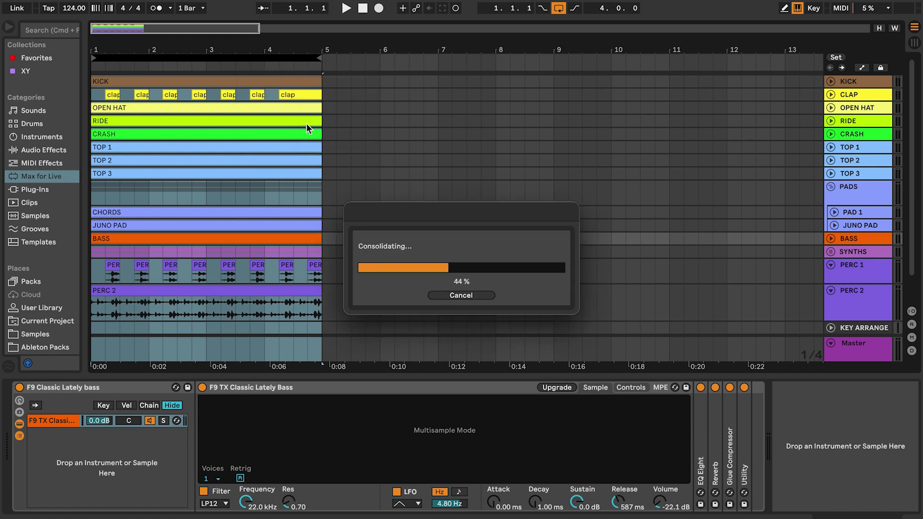
key("Tab")
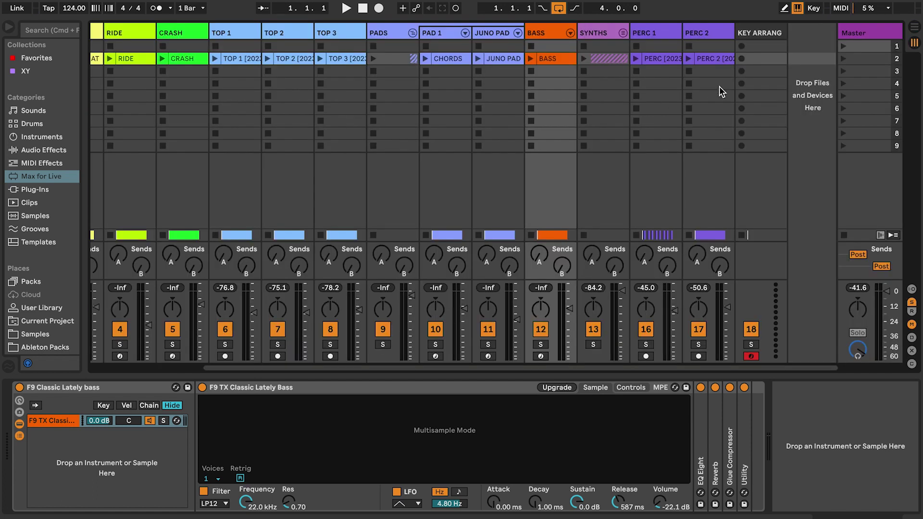
Move the consolidated scene up to row 1 and drop the Key Arranger device into the set.
left_click(864, 62)
left_click_drag(864, 60, 860, 43)
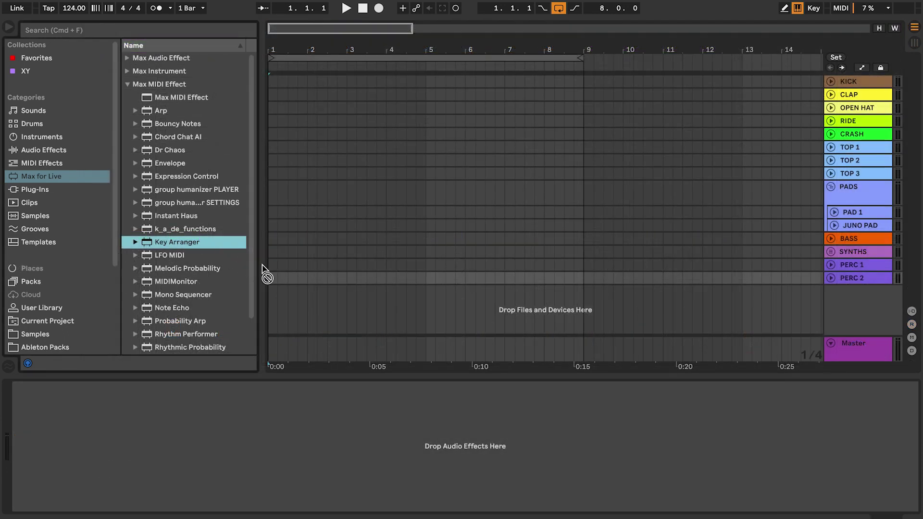
left_click_drag(262, 264, 286, 294)
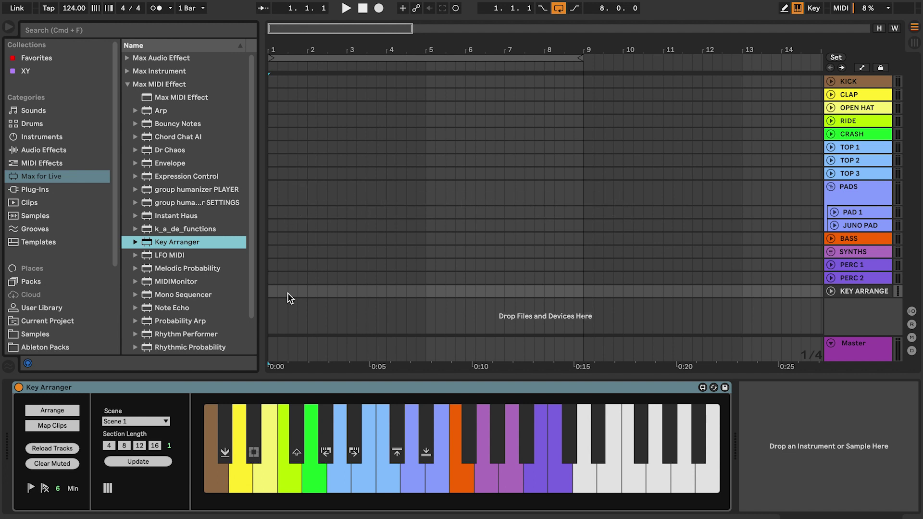
Shorten the loop to bars 1–5 and have Key Arranger arrange the scene's clips into it.
left_click(574, 58)
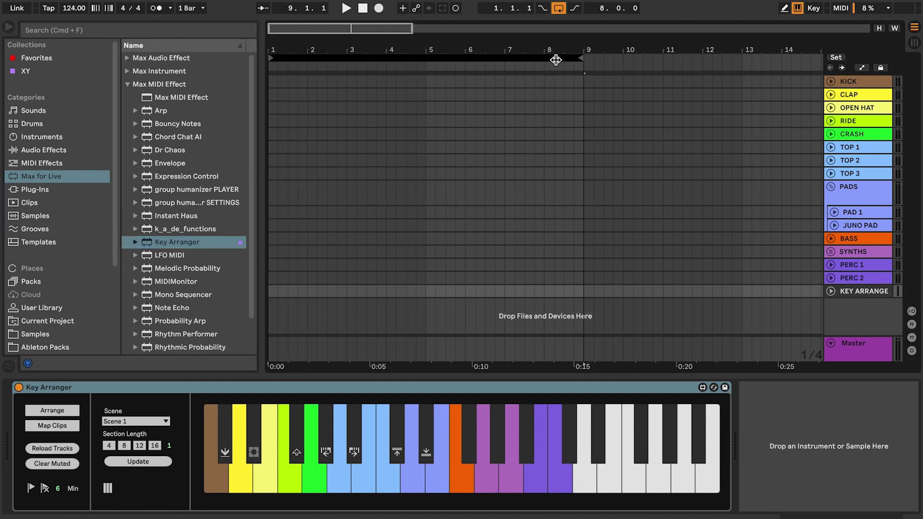
left_click_drag(575, 59, 427, 89)
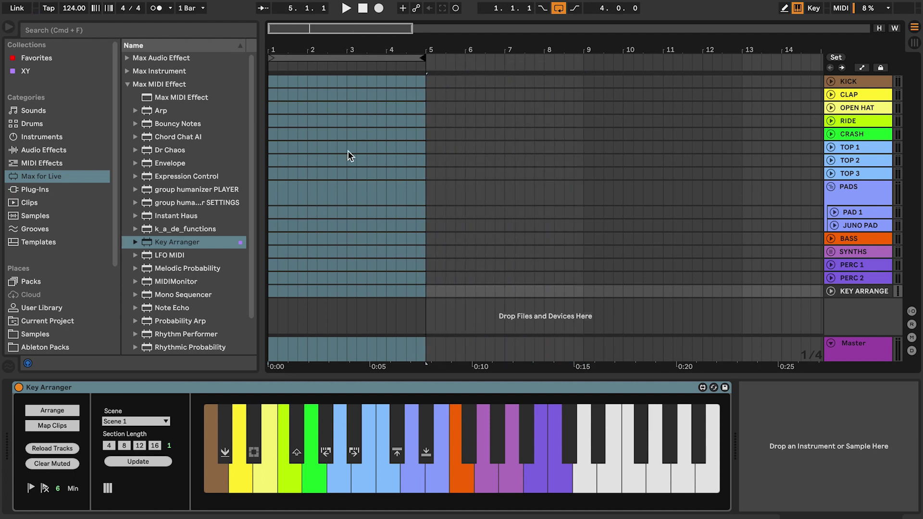
left_click(61, 411)
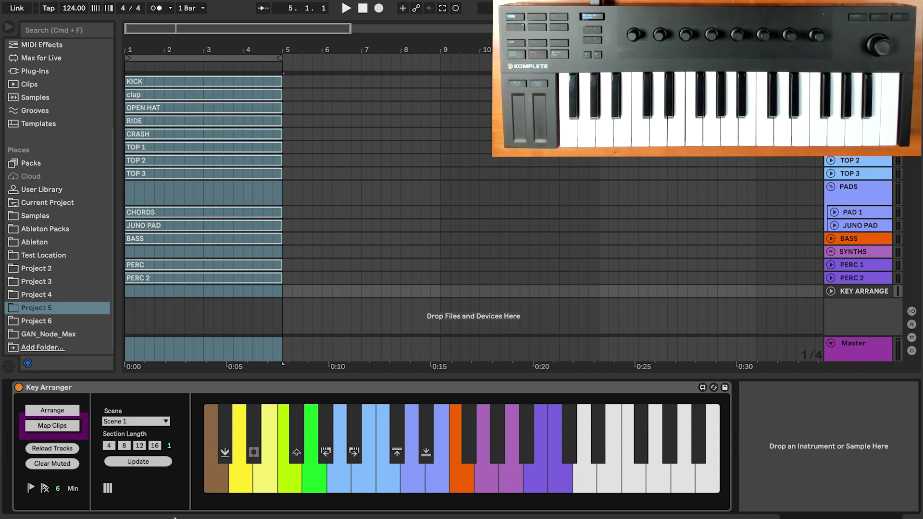
Map the track clips onto Key Arranger's keys with Map Clips.
left_click(65, 427)
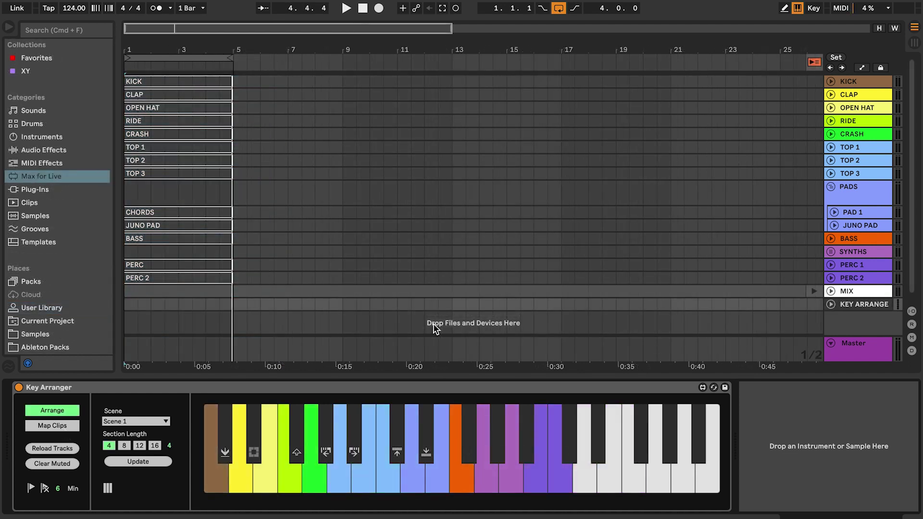
Play the loop twice while holding keys to bring tracks in and out, then stop.
key("space")
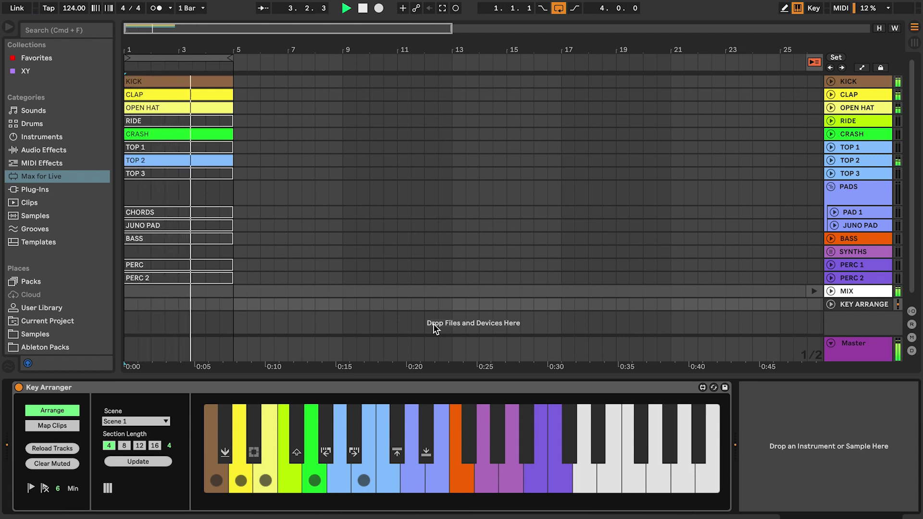
key("space")
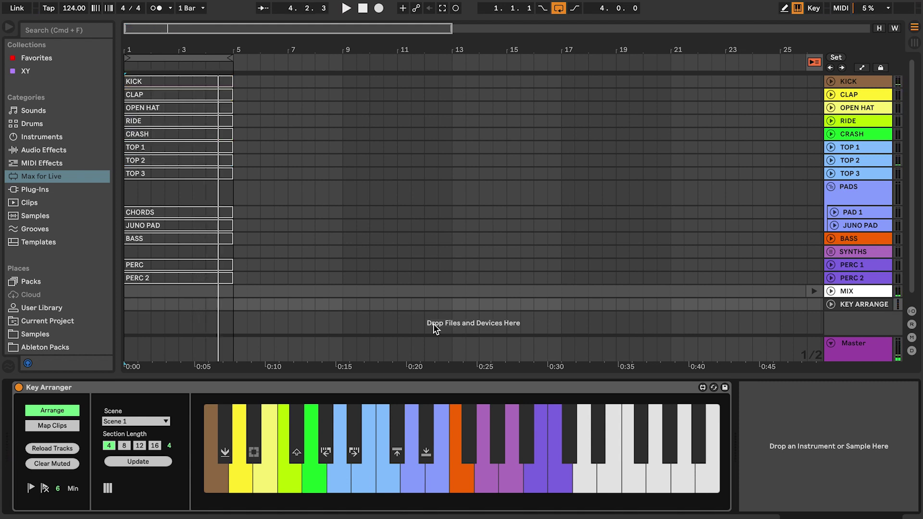
key("space")
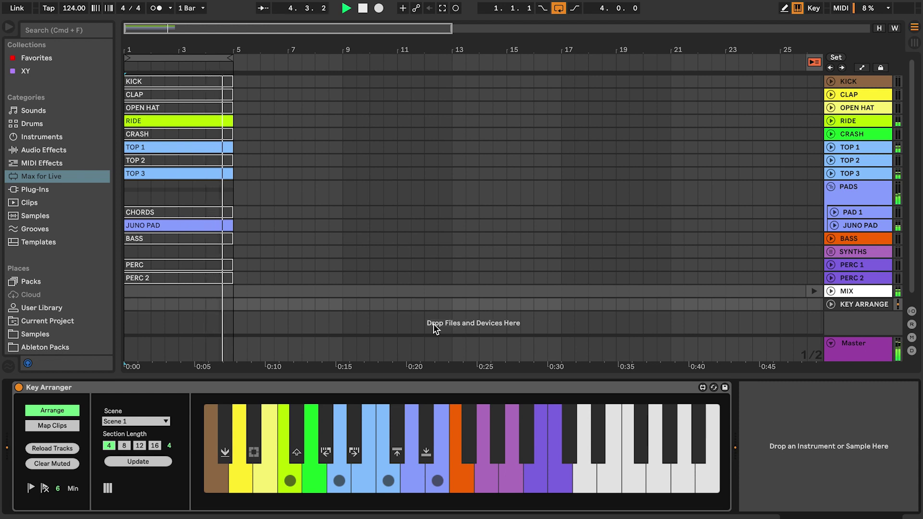
key("space")
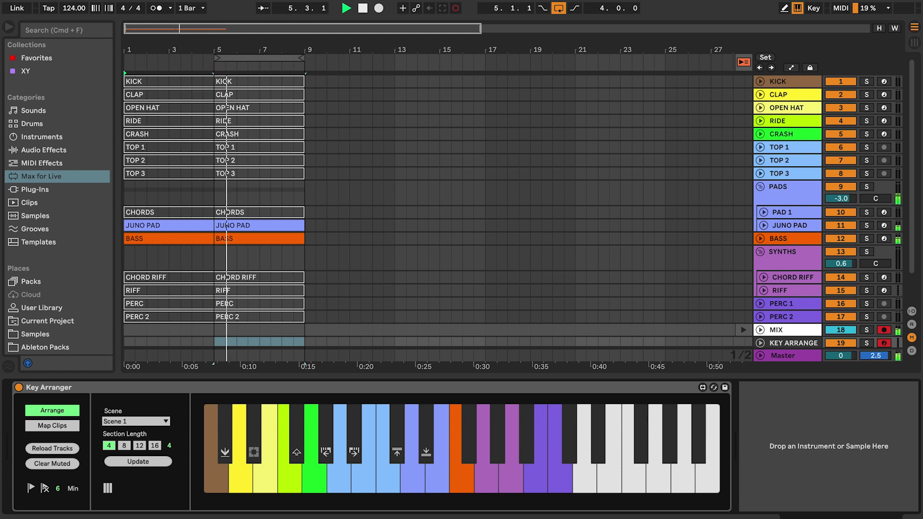
Hold Key Arranger keys to add the KICK and CLAP clips to the next section.
key("a")
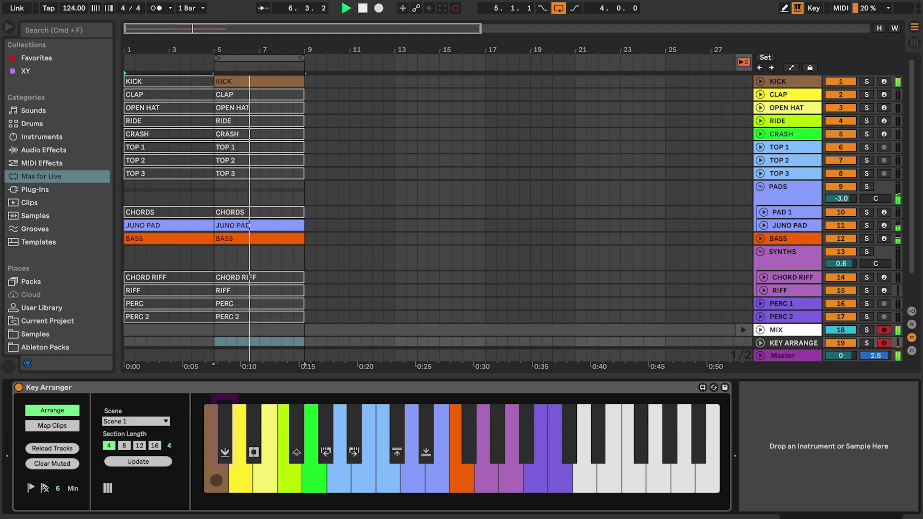
key("w")
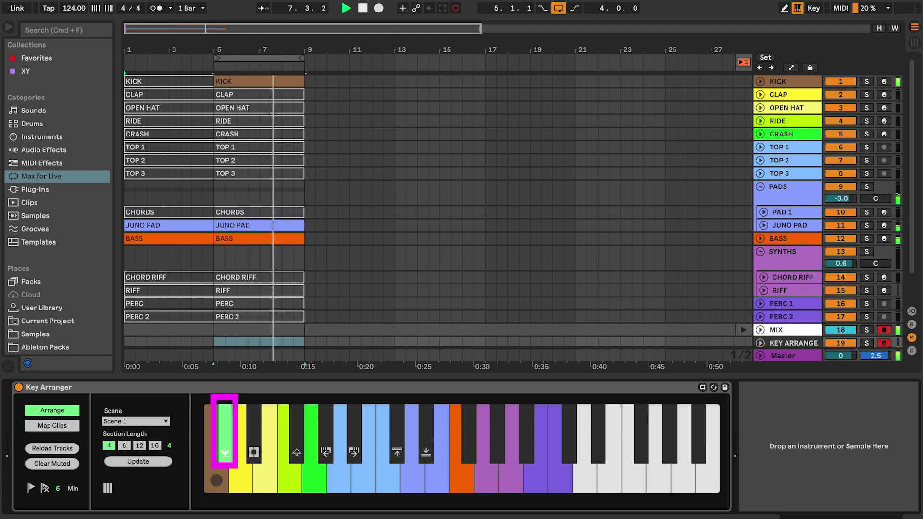
key("w")
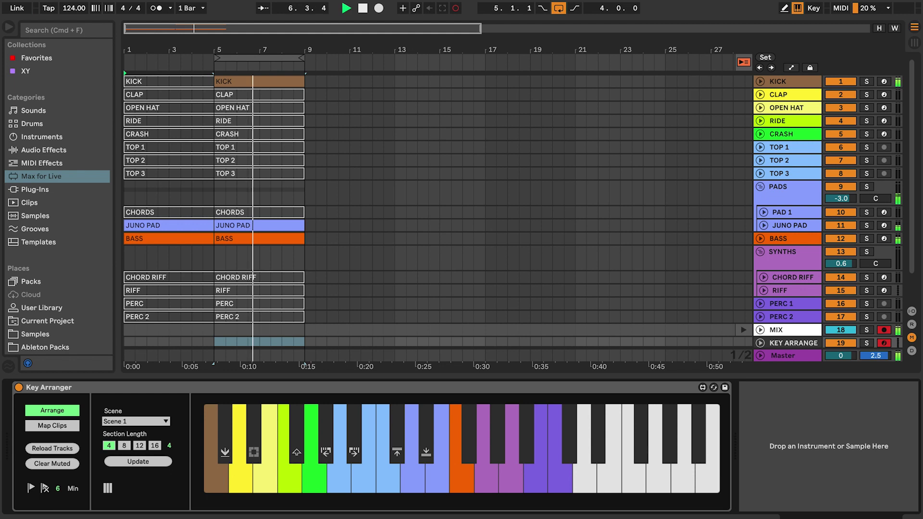
key("s")
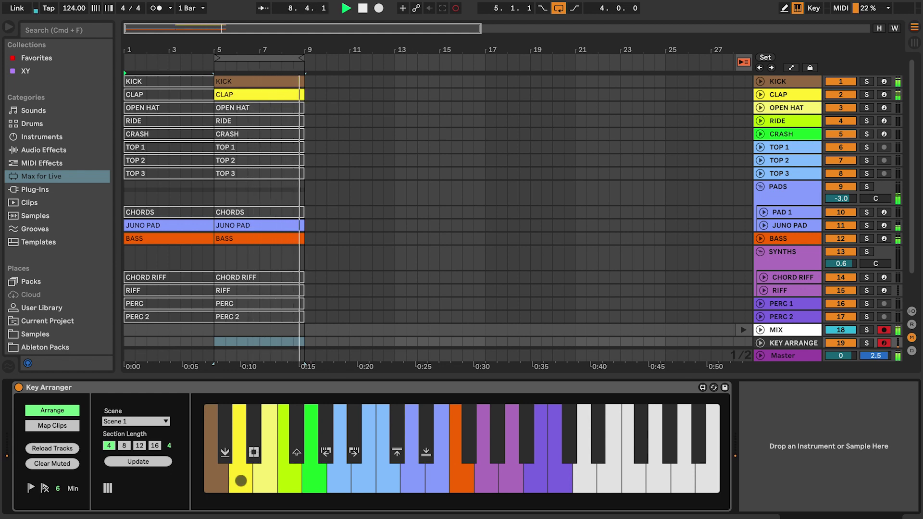
Arrange a new section at bars 9–13 with the kick back in and PERC 2 unmuted.
key("a")
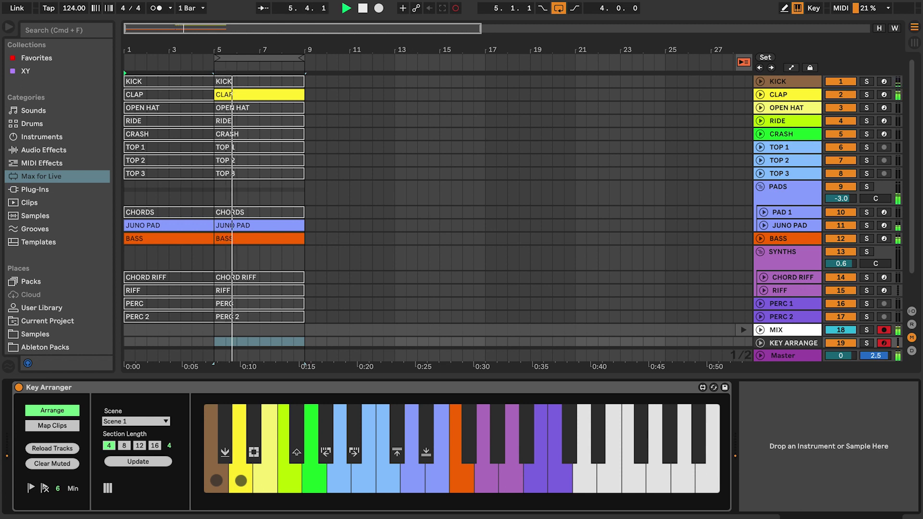
key("w")
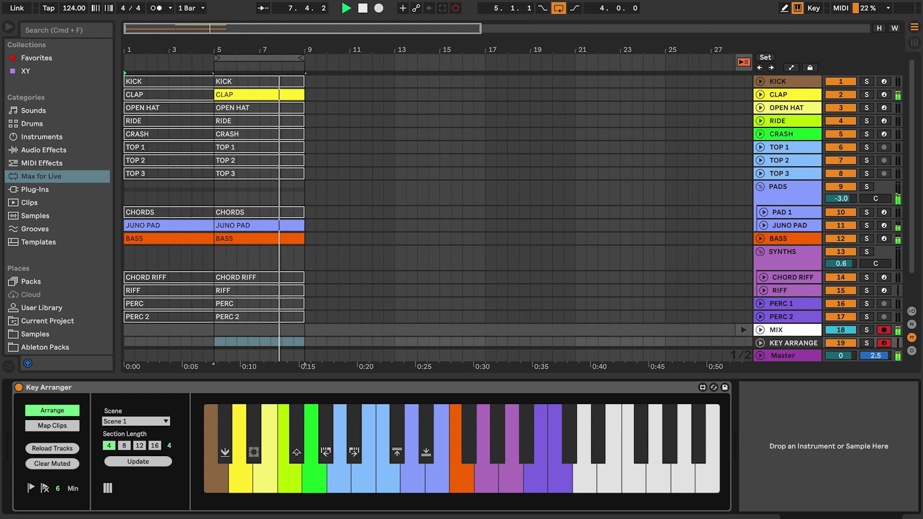
key("w")
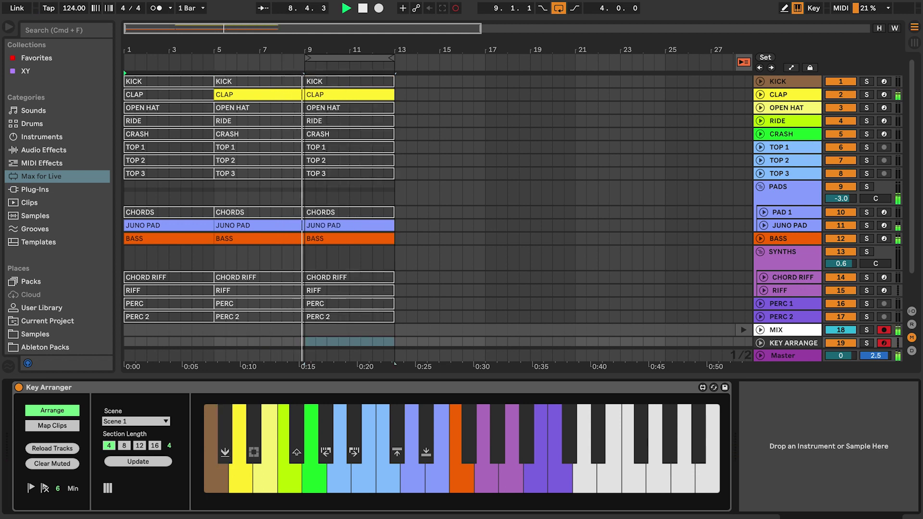
key("a")
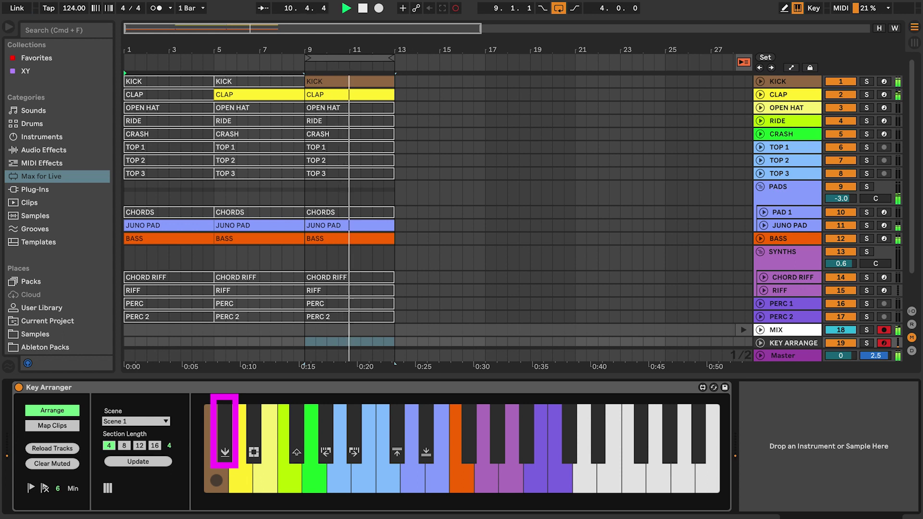
key("k")
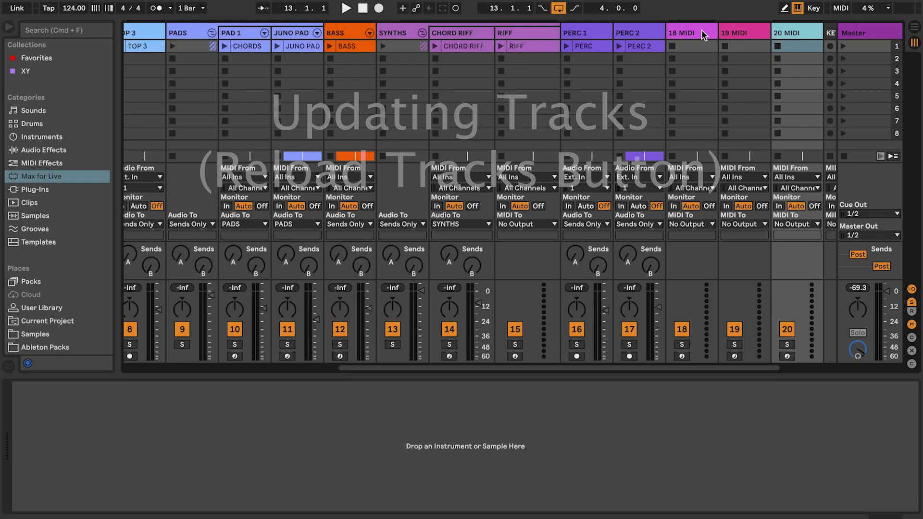
Create empty slot-1 clips on tracks 18, 19 and 20 MIDI and show the Key Arranger device.
double_click(703, 46)
double_click(740, 47)
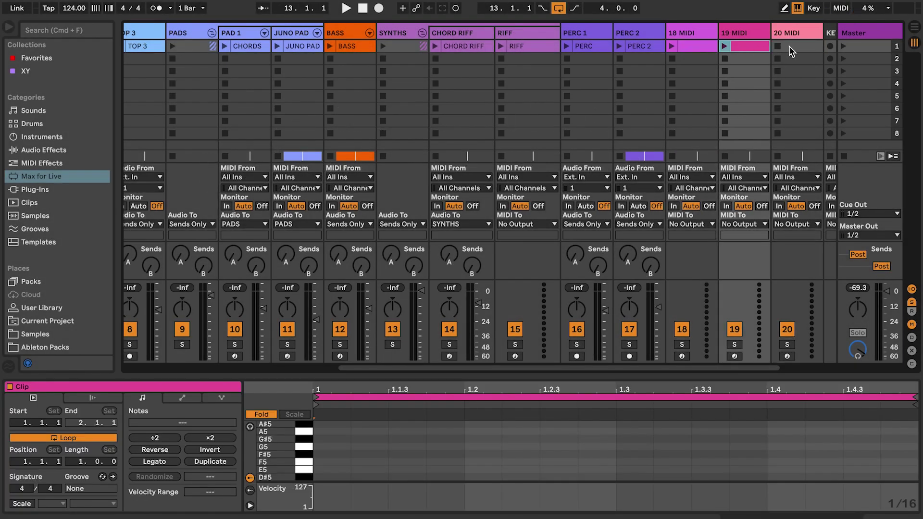
double_click(788, 47)
left_click(830, 32)
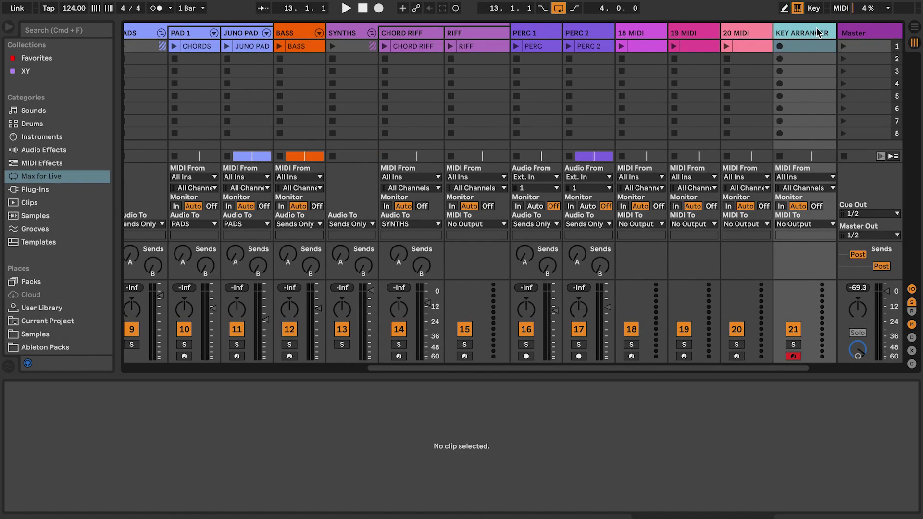
left_click(816, 29)
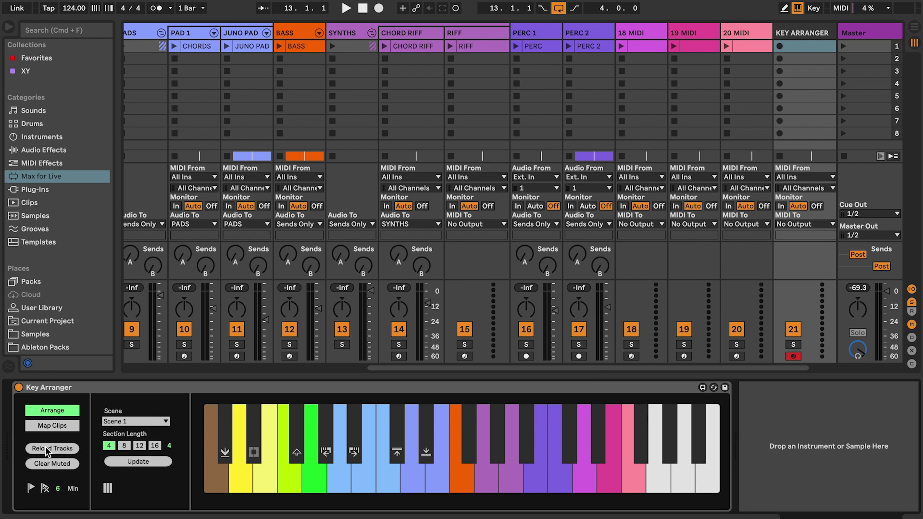
Pause arranging, move the loop to bars 17–21, then resume arranging to fill it.
key("Tab")
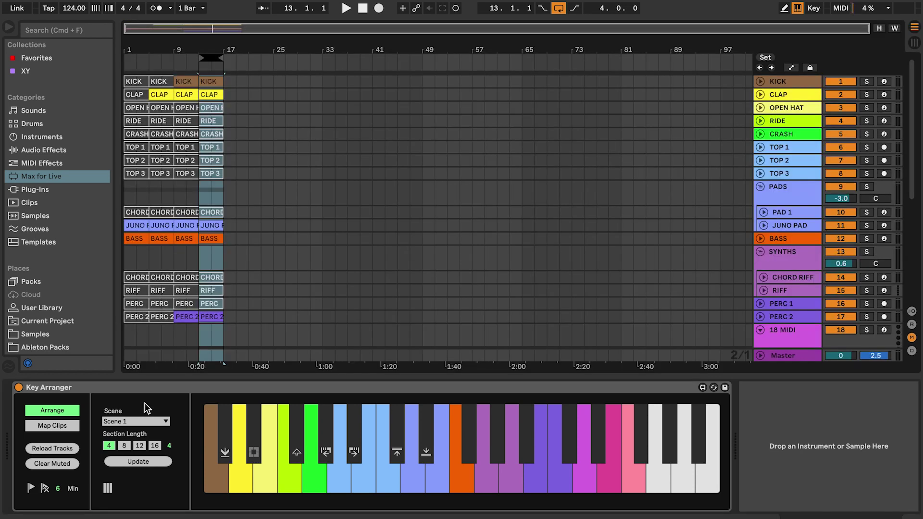
left_click(72, 411)
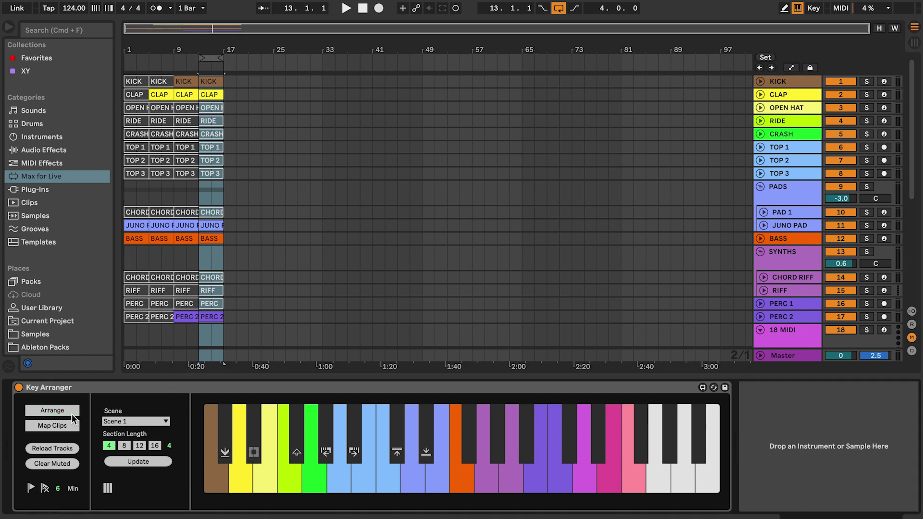
left_click(211, 55)
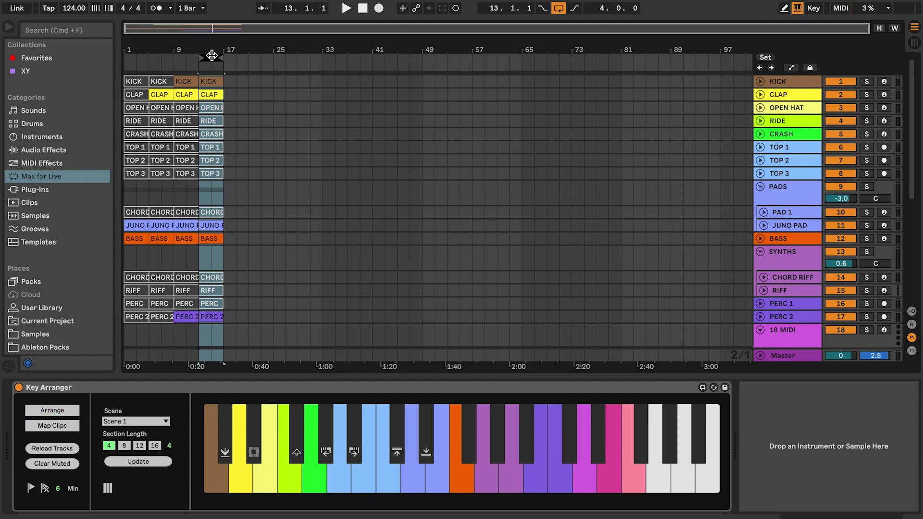
left_click_drag(221, 56, 237, 57)
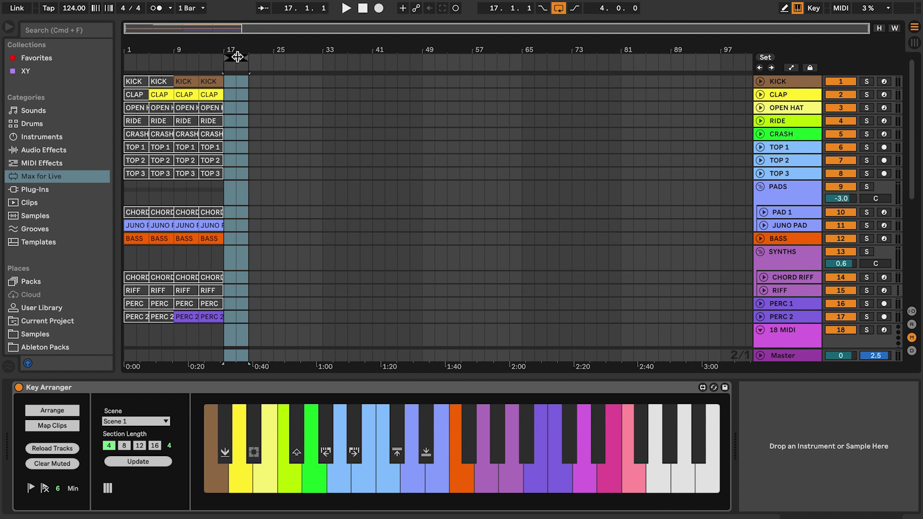
left_click(58, 409)
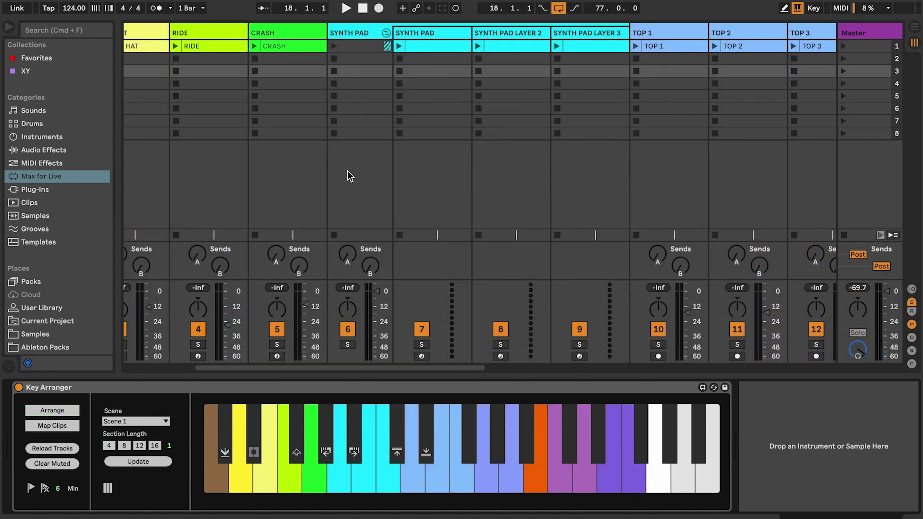
Expand Key Arranger's track settings and tick Voice under SYNTH PAD to merge its layers.
left_click(109, 489)
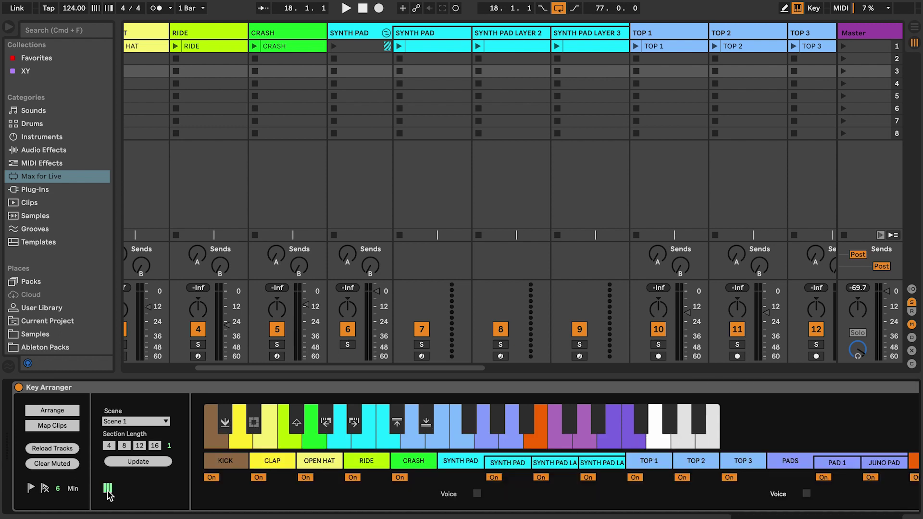
left_click(477, 494)
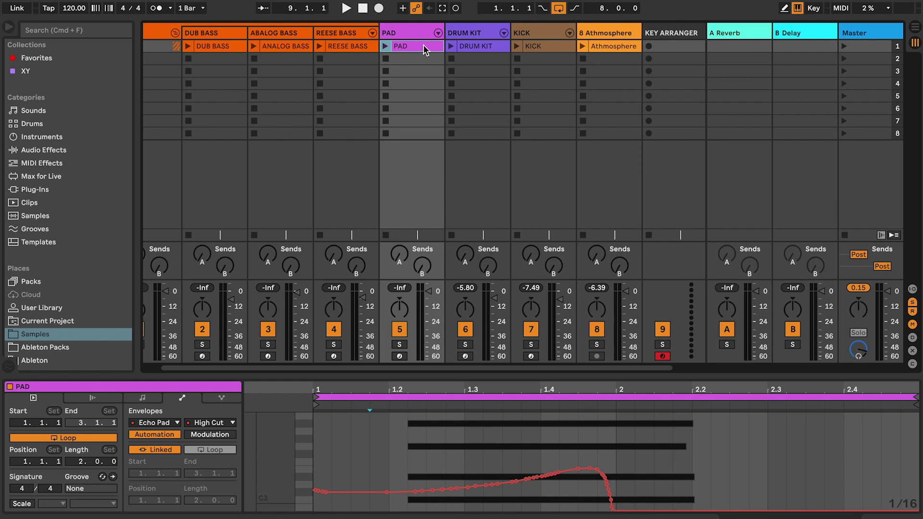
Select all four PAD clips in the arrangement and bring up their context menu.
key("Tab")
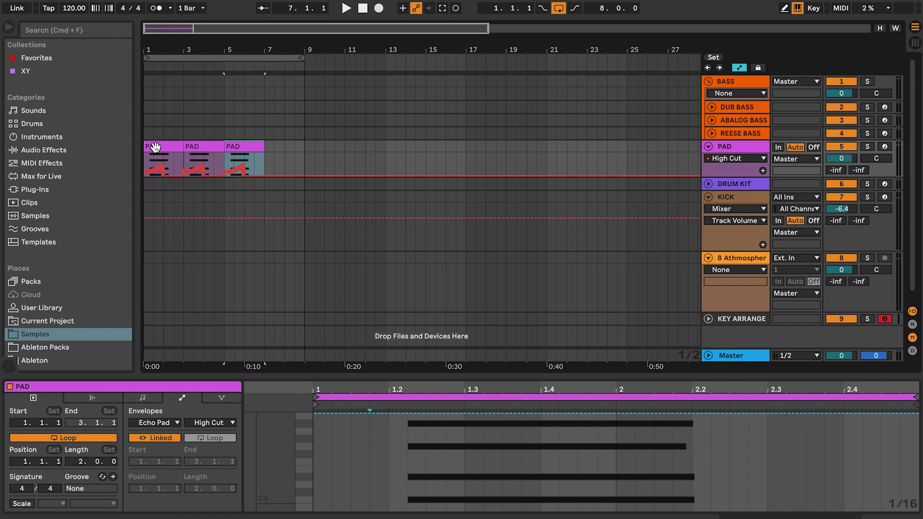
left_click(158, 147)
left_click(280, 146, "shift")
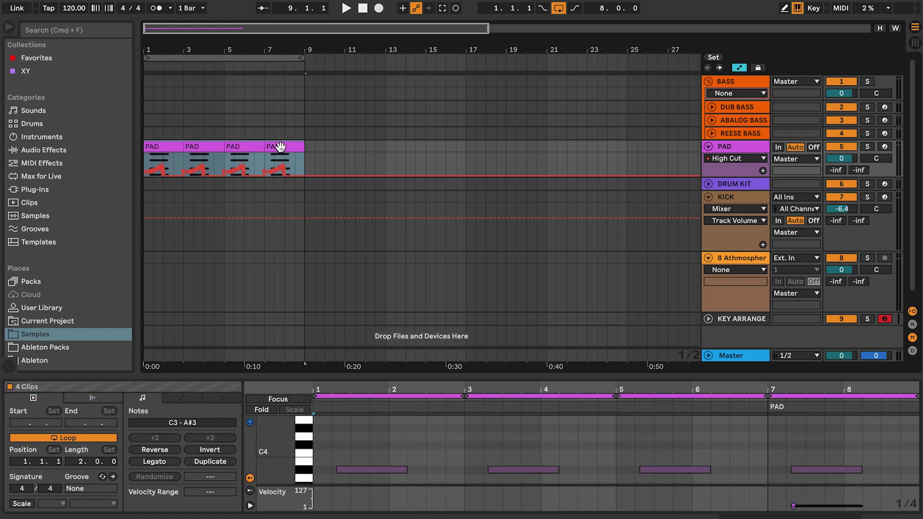
right_click(281, 146)
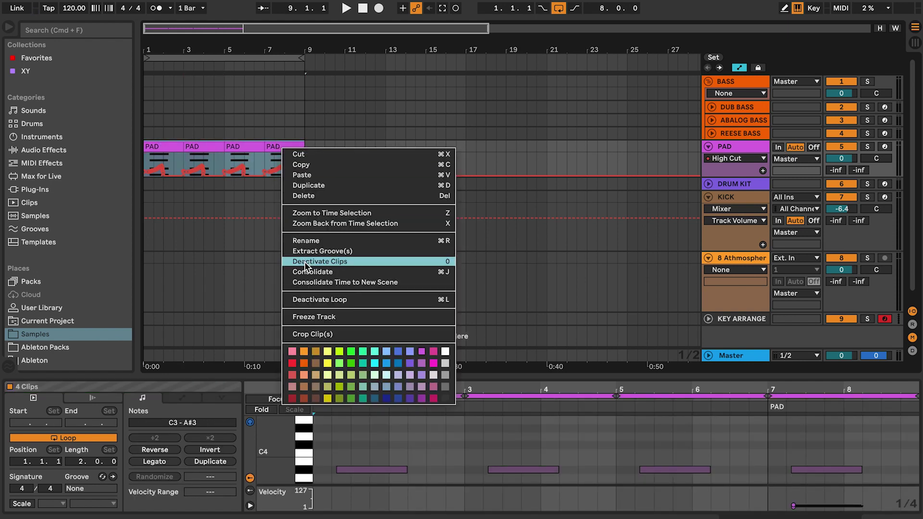